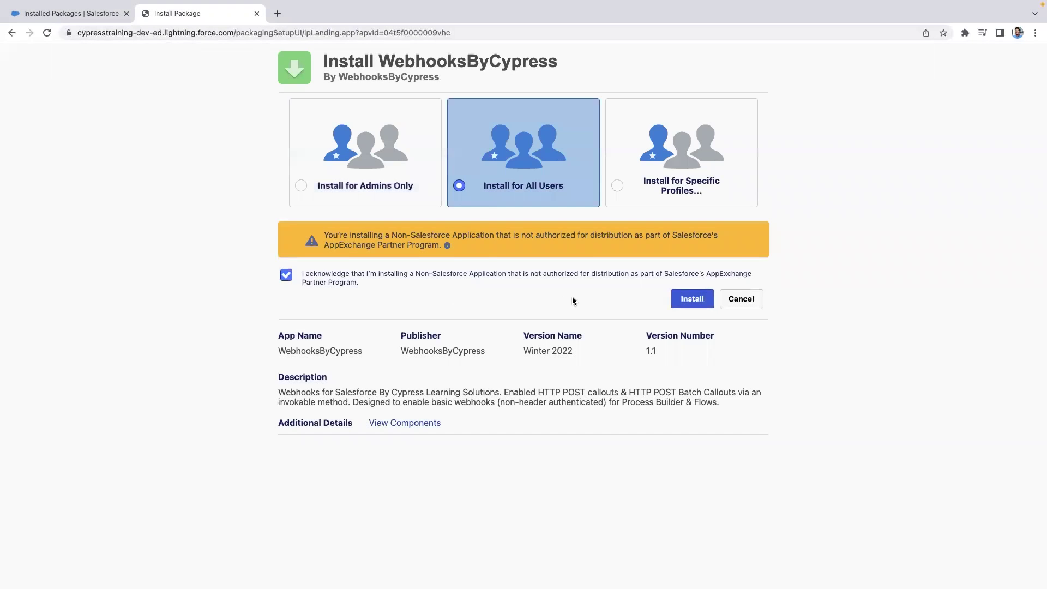
Install the WebhooksByCypress 1.1 package for all users and grant third-party access.
{"action": "left_click", "coordinate": [691, 298]}
{"action": "left_click", "coordinate": [442, 341]}
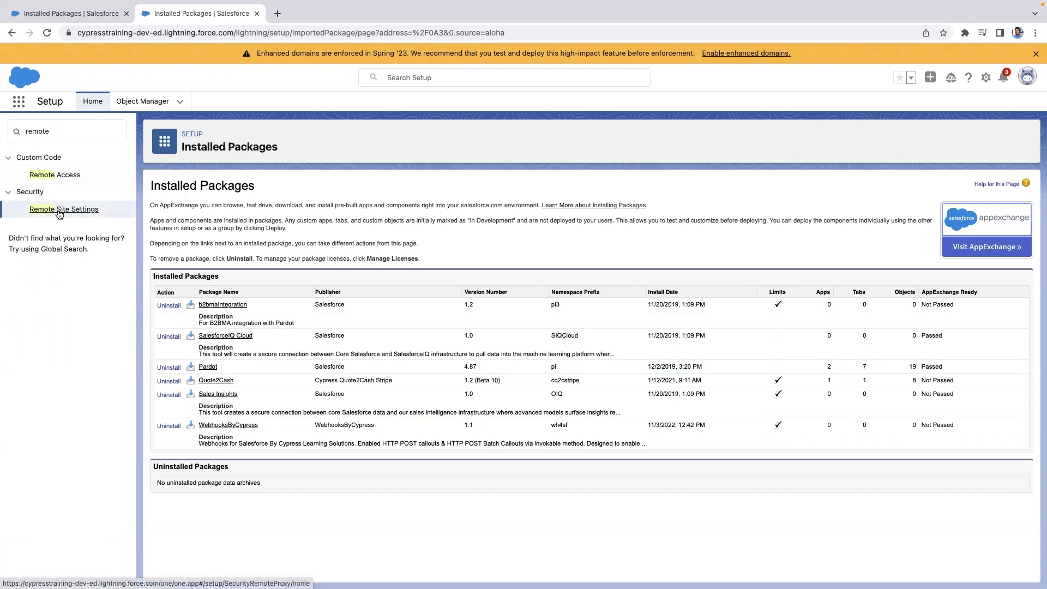
{"action": "left_click", "coordinate": [59, 213]}
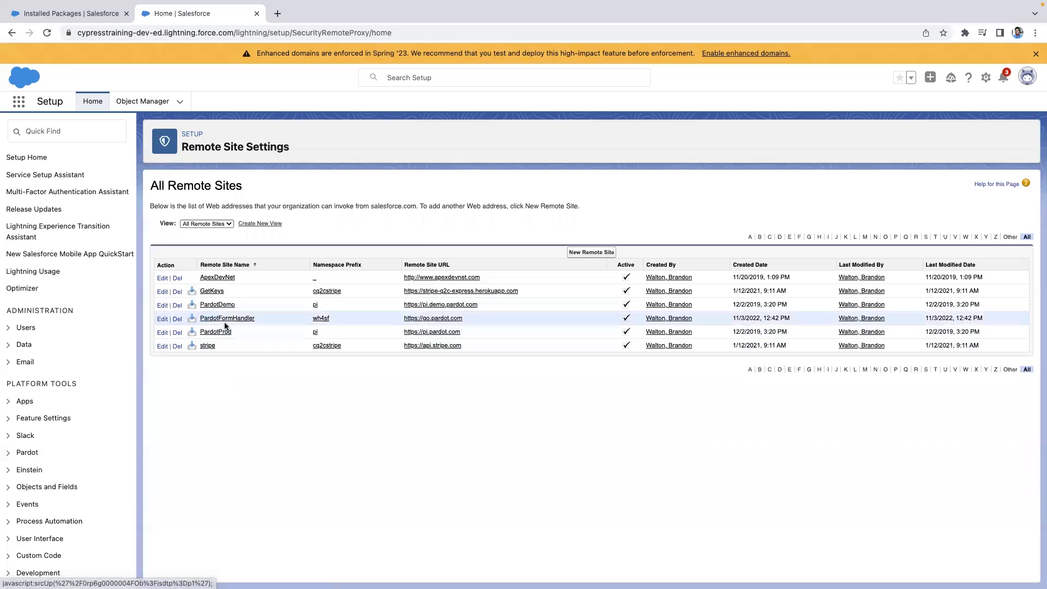
Check the PardotFormHandler remote site for go.pardot.com, then start a new remote site.
{"action": "left_click", "coordinate": [223, 319]}
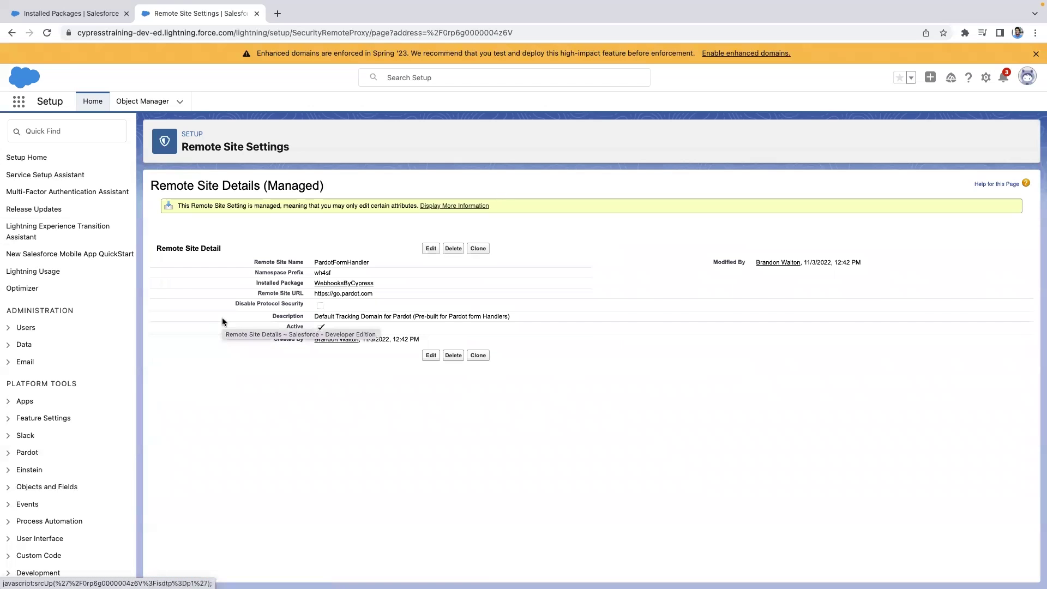
{"action": "key", "text": "super+bracketleft"}
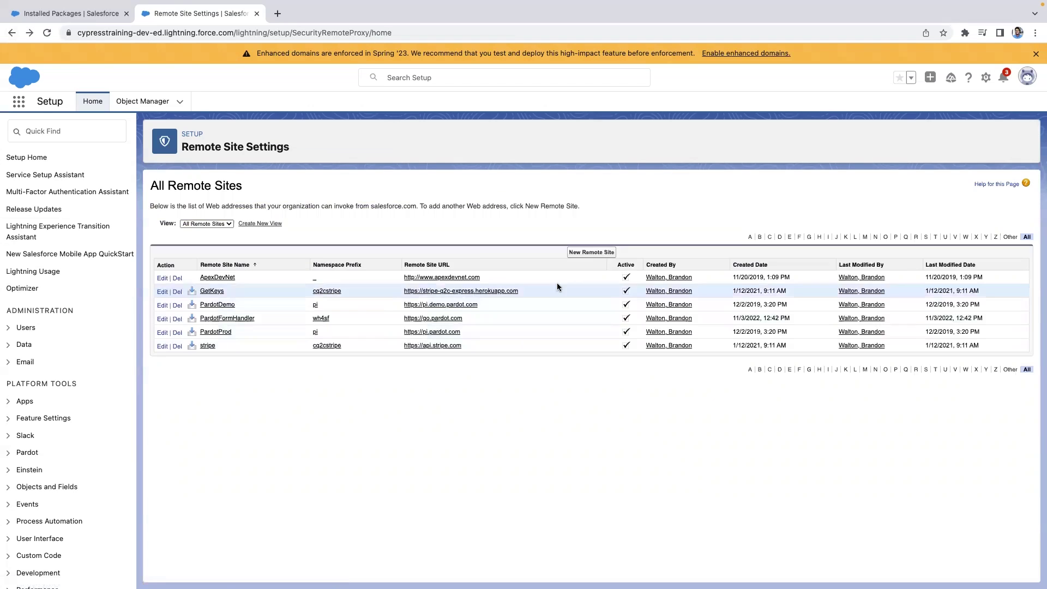
{"action": "left_click", "coordinate": [590, 253]}
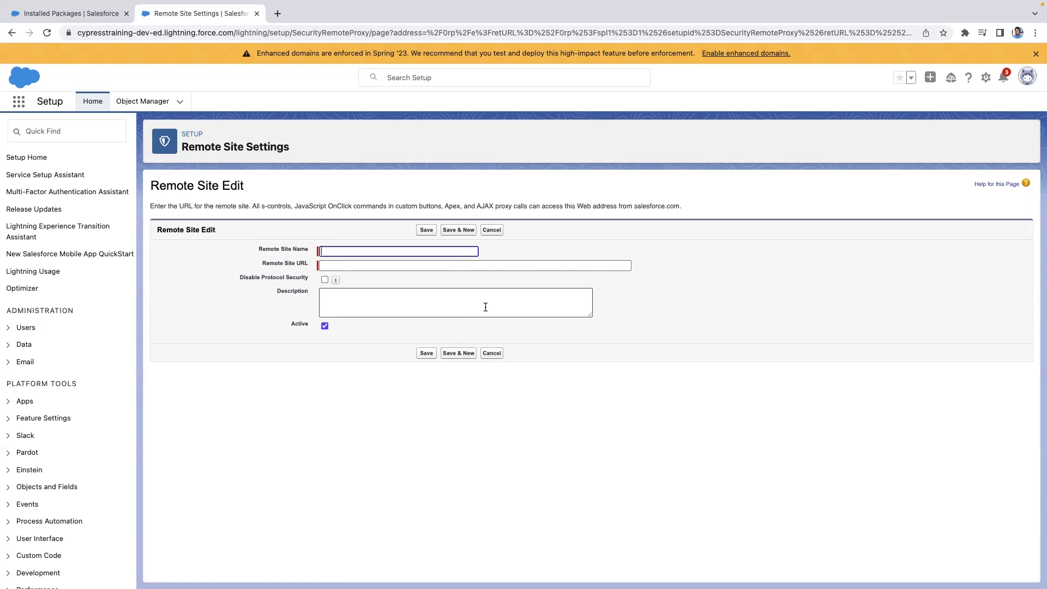
{"action": "left_click", "coordinate": [54, 130]}
Create a record-triggered flow on Lead that runs when a record is created or updated.
{"action": "type", "text": "flows"}
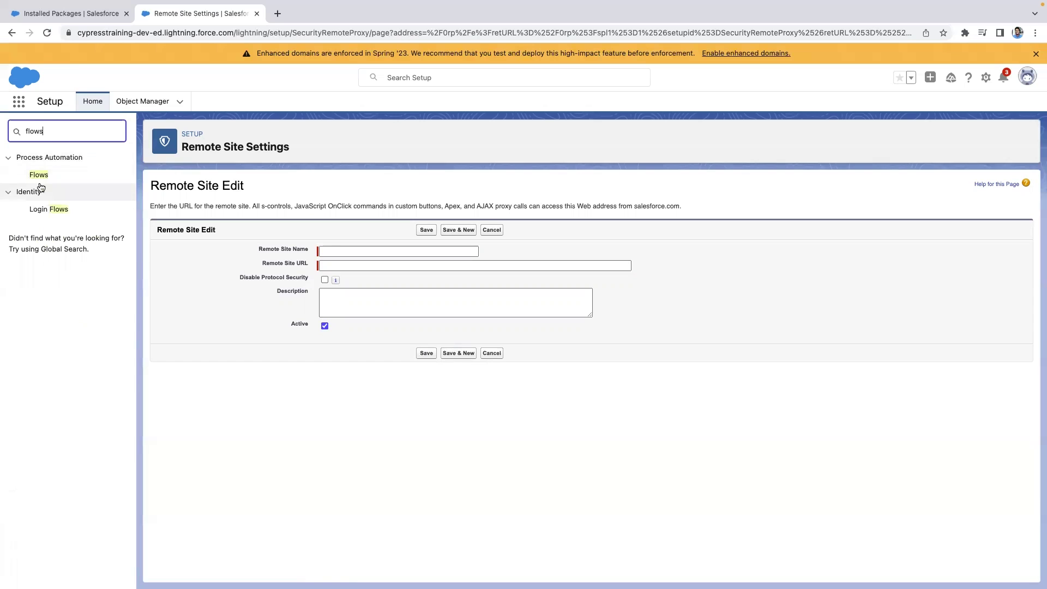
{"action": "left_click", "coordinate": [38, 175]}
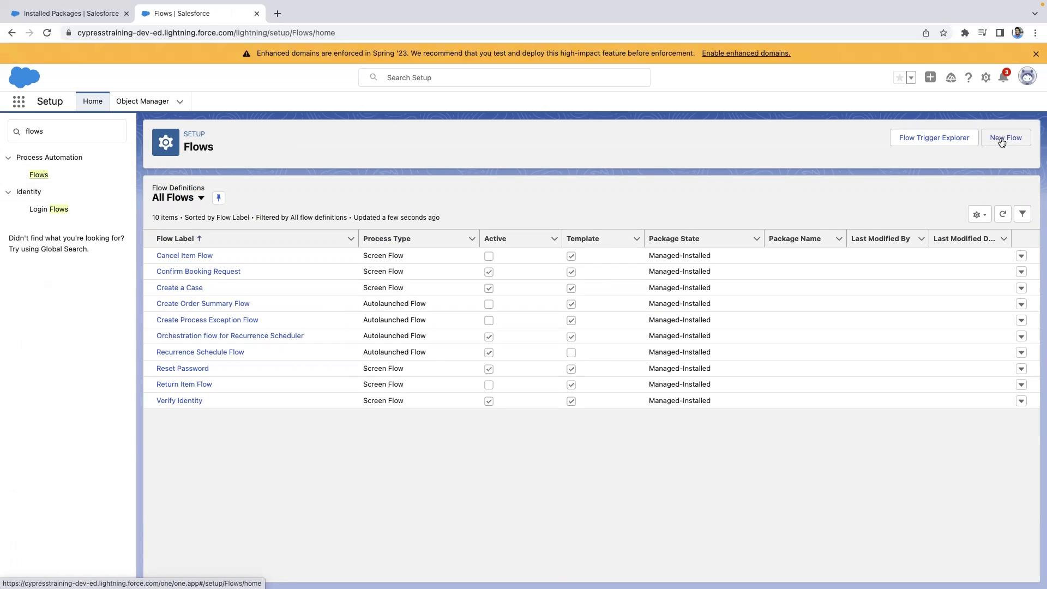
{"action": "left_click", "coordinate": [1003, 138]}
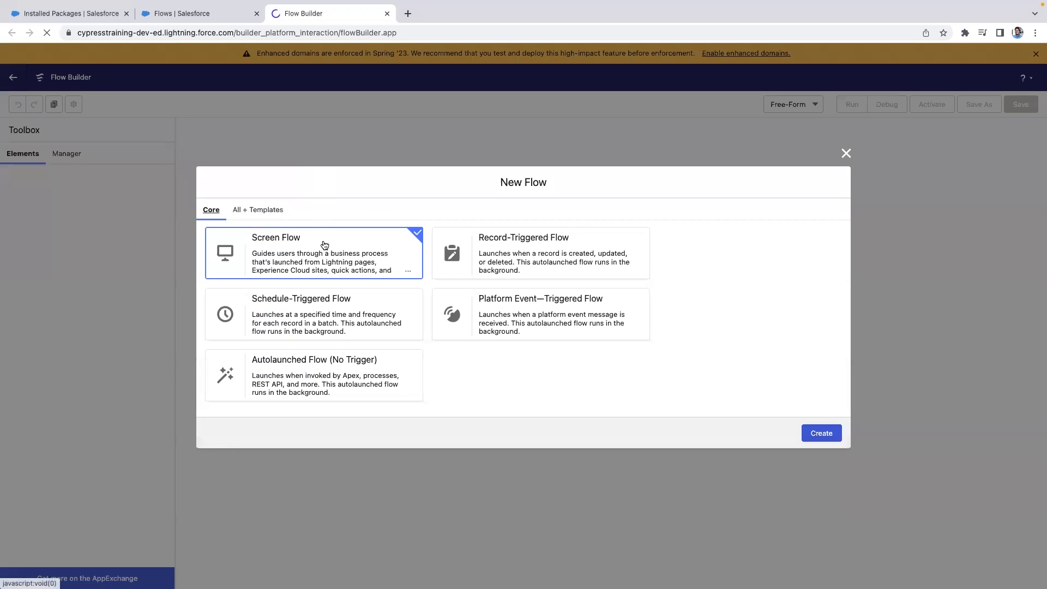
{"action": "double_click", "coordinate": [520, 264]}
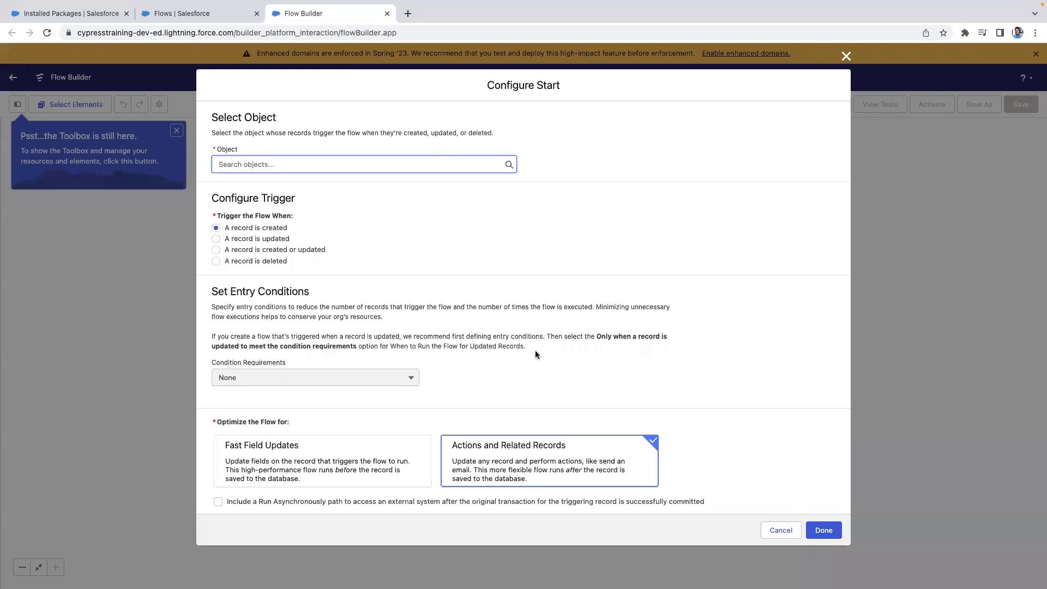
{"action": "type", "text": "lead"}
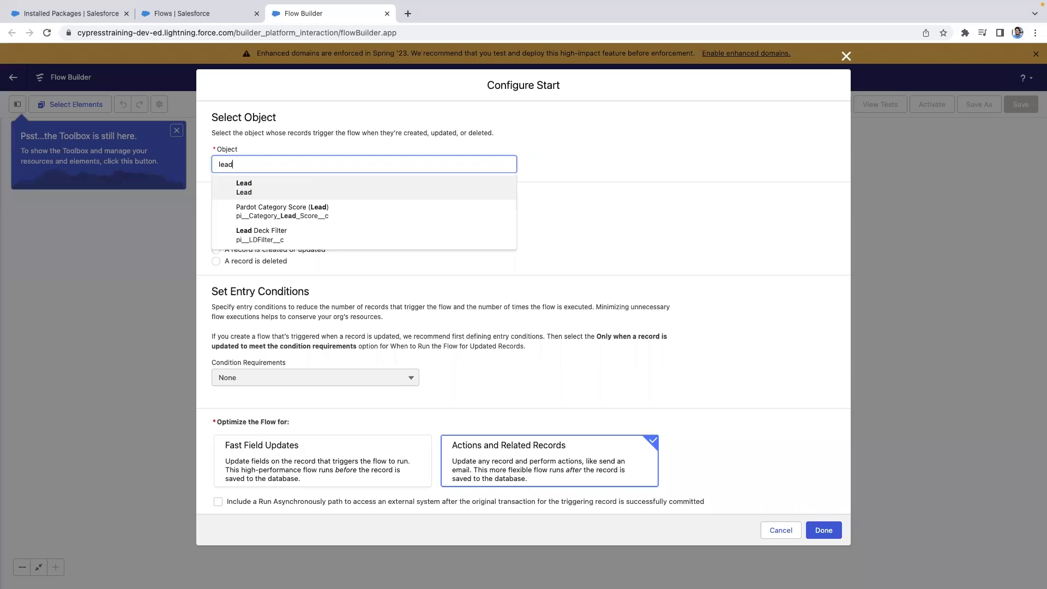
{"action": "left_click", "coordinate": [243, 187]}
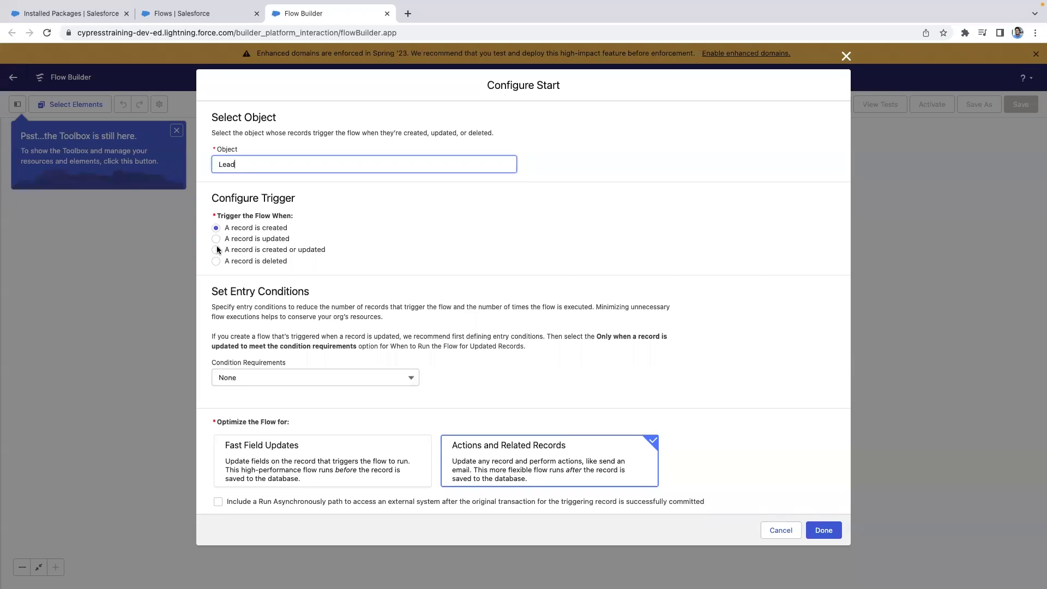
{"action": "left_click", "coordinate": [215, 250]}
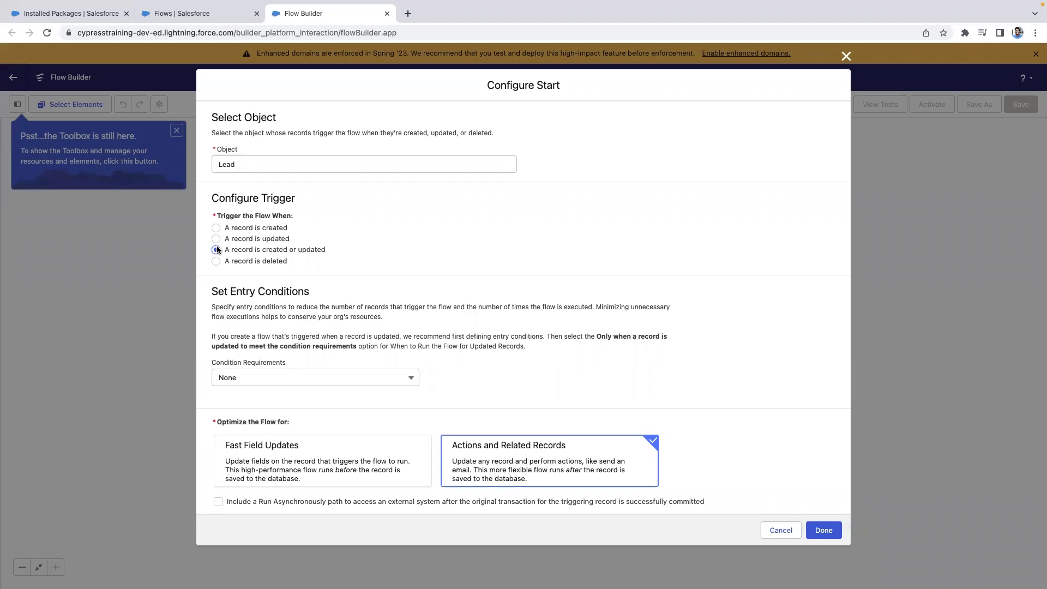
Require all entry conditions to be met, including Email Is Null set to False.
{"action": "left_click", "coordinate": [275, 378]}
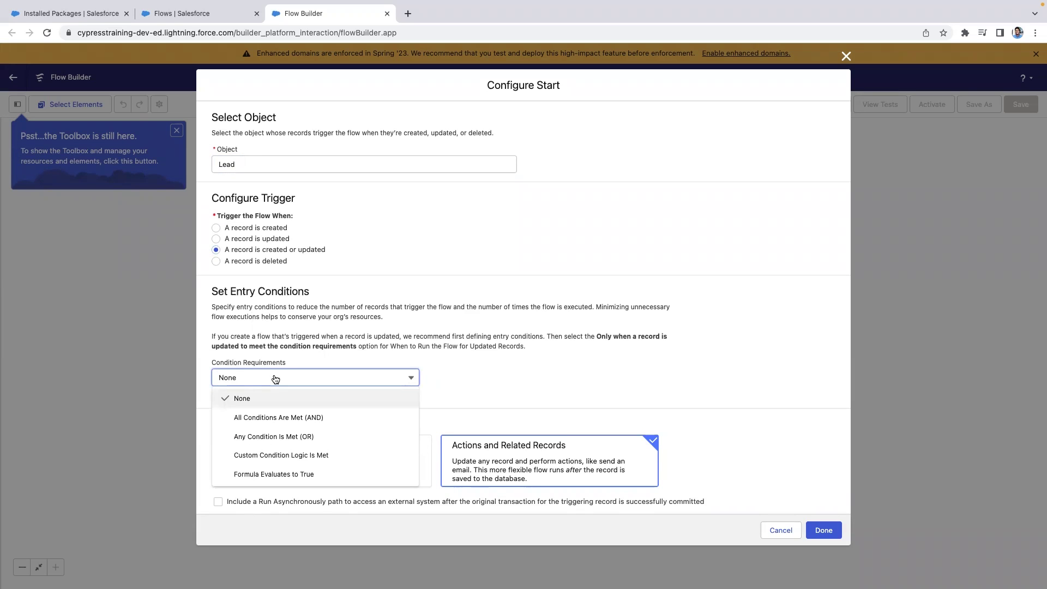
{"action": "left_click", "coordinate": [278, 417]}
{"action": "left_click", "coordinate": [286, 427]}
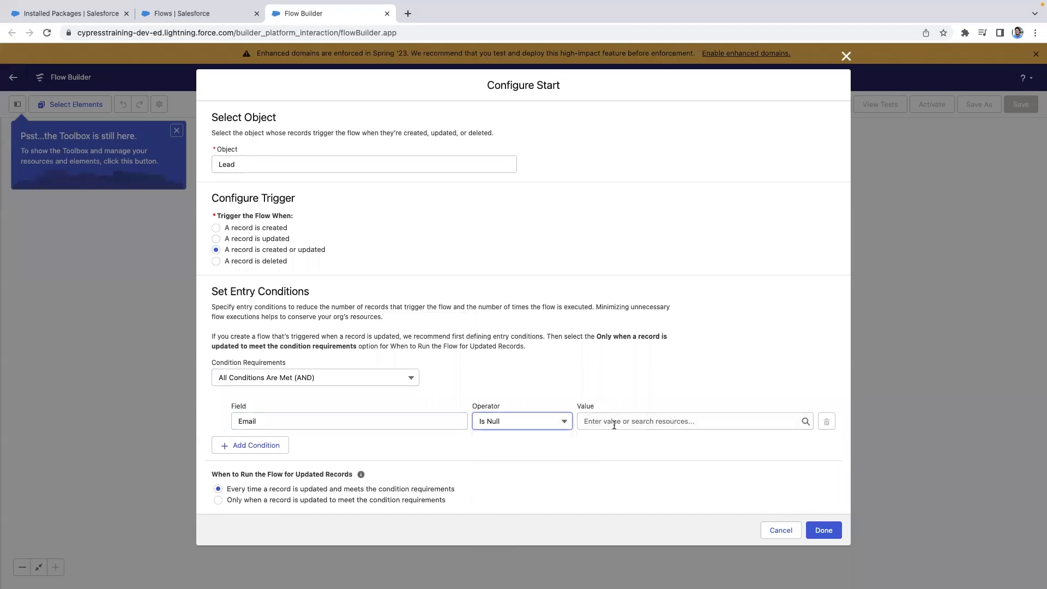
{"action": "left_click", "coordinate": [619, 421]}
{"action": "type", "text": "fa"}
{"action": "left_click", "coordinate": [626, 463]}
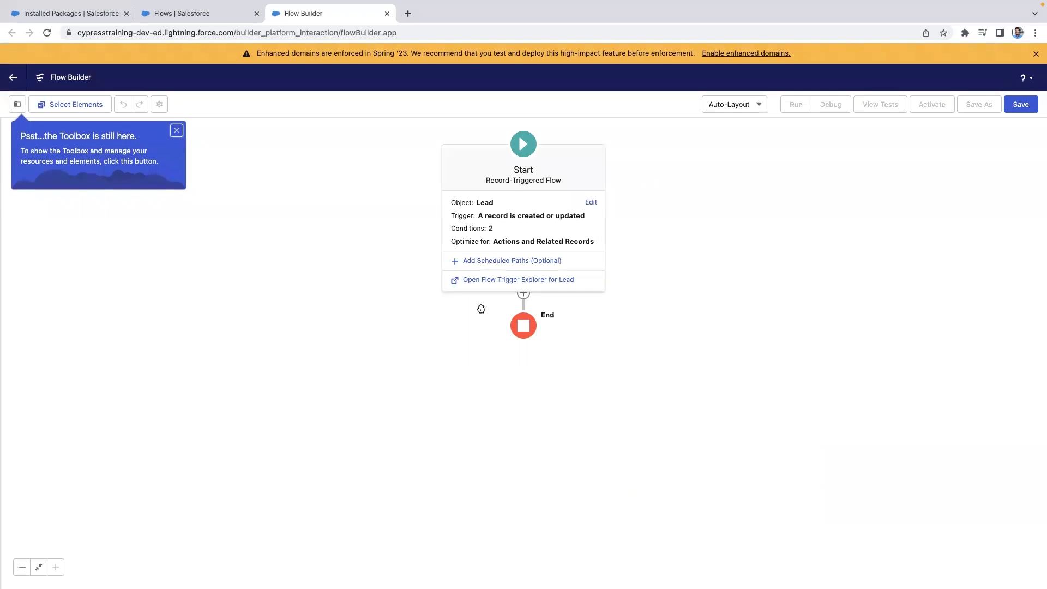
Add a SendToPardot Apex action using WebHooksbyCypressBatchJob after Start, with the url input included.
{"action": "left_click", "coordinate": [503, 299]}
{"action": "left_click", "coordinate": [523, 190]}
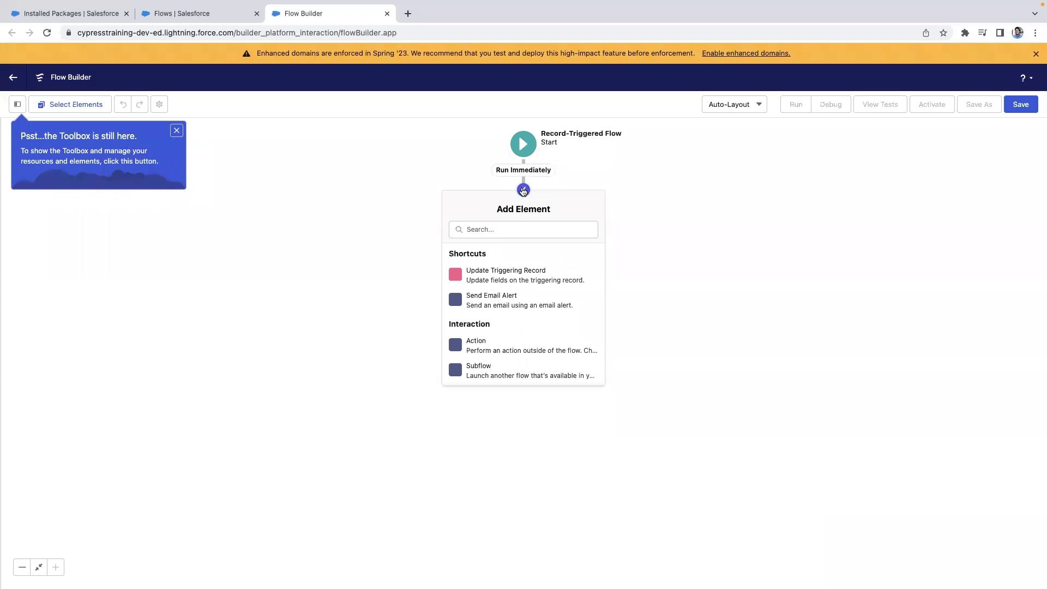
{"action": "left_click", "coordinate": [453, 343]}
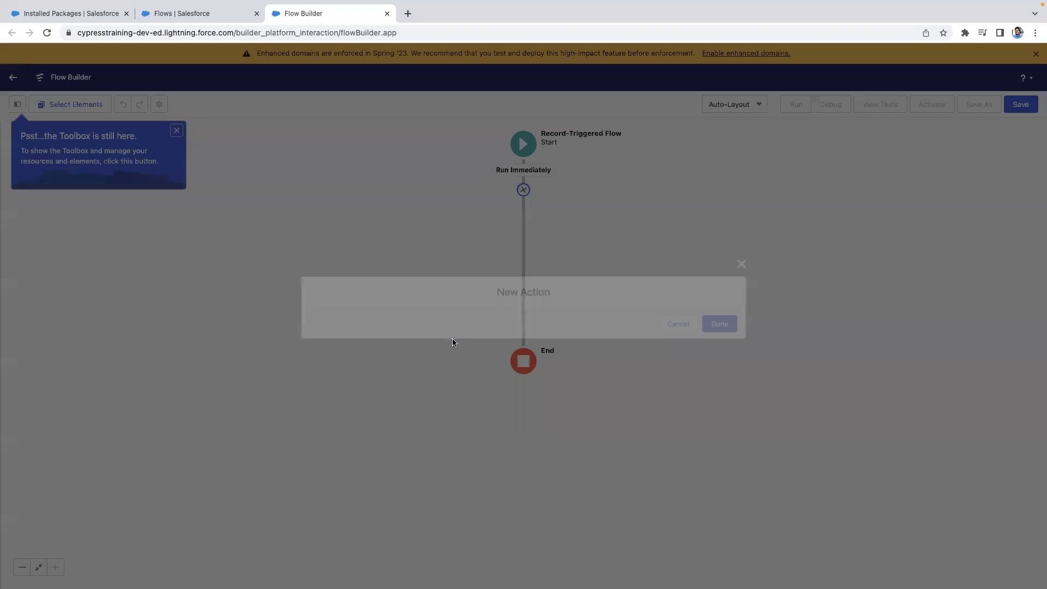
{"action": "type", "text": "webh"}
{"action": "left_click", "coordinate": [541, 216]}
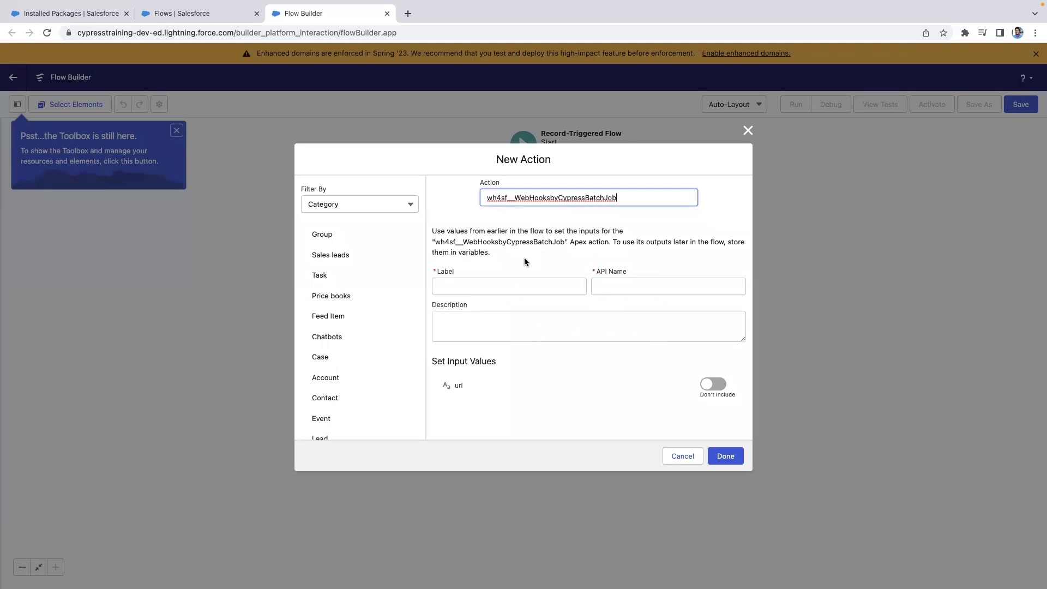
{"action": "left_click", "coordinate": [510, 288]}
{"action": "type", "text": "Send"}
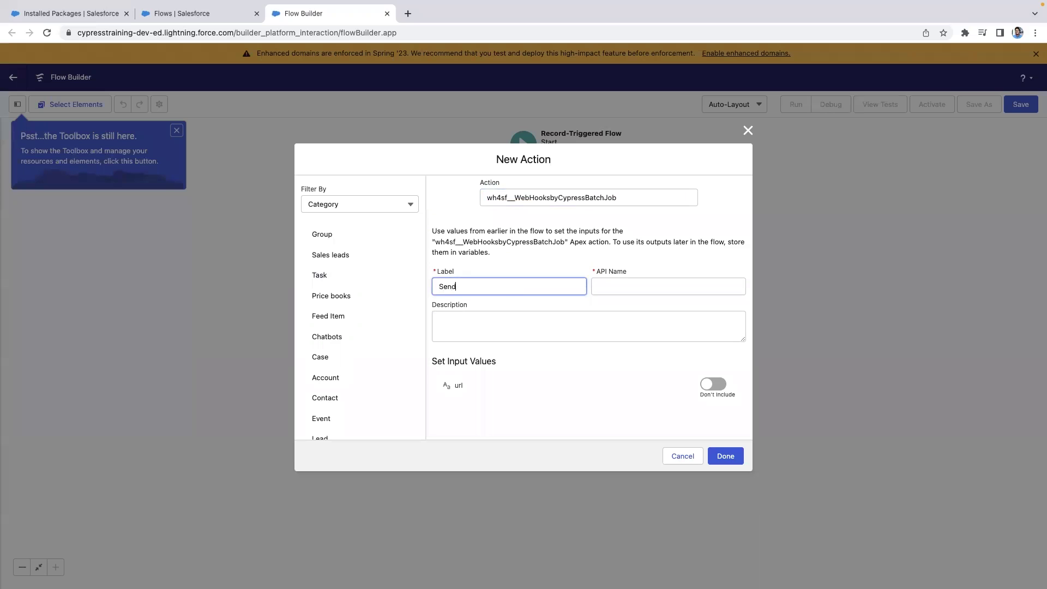
{"action": "type", "text": "ToPardot"}
{"action": "left_click", "coordinate": [706, 384]}
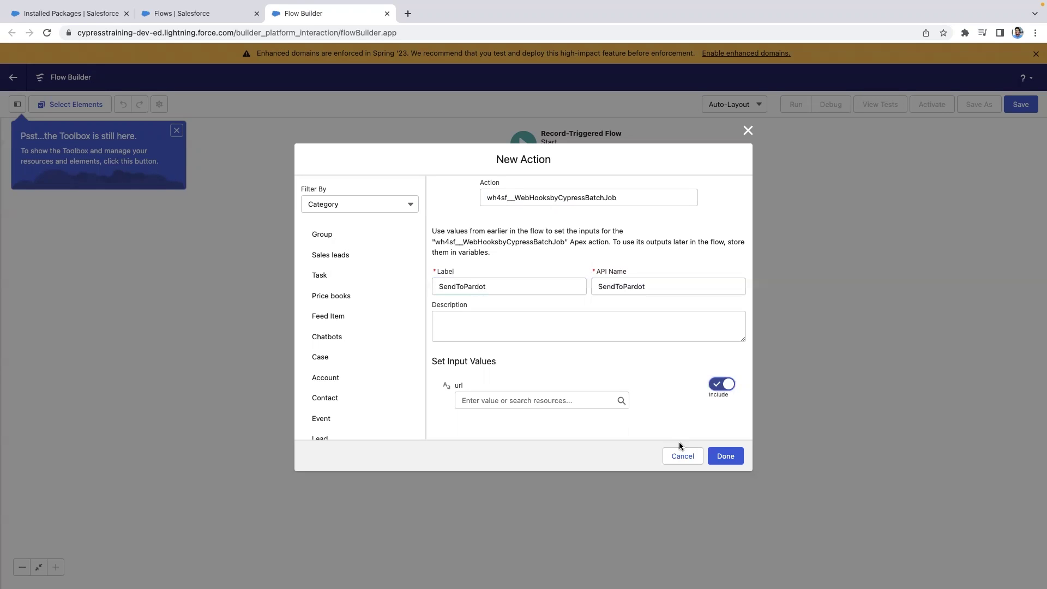
{"action": "left_click", "coordinate": [726, 456]}
{"action": "left_click", "coordinate": [18, 104]}
Create a new formula resource named PardotHandler with data type Text.
{"action": "left_click", "coordinate": [39, 203]}
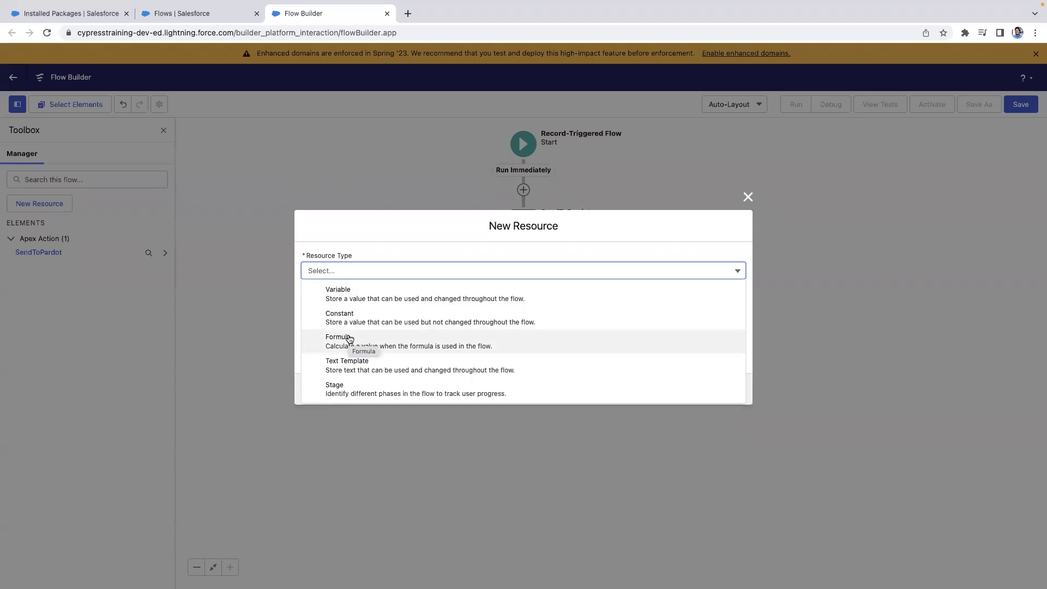
{"action": "left_click", "coordinate": [349, 338]}
{"action": "type", "text": "PardotHandler"}
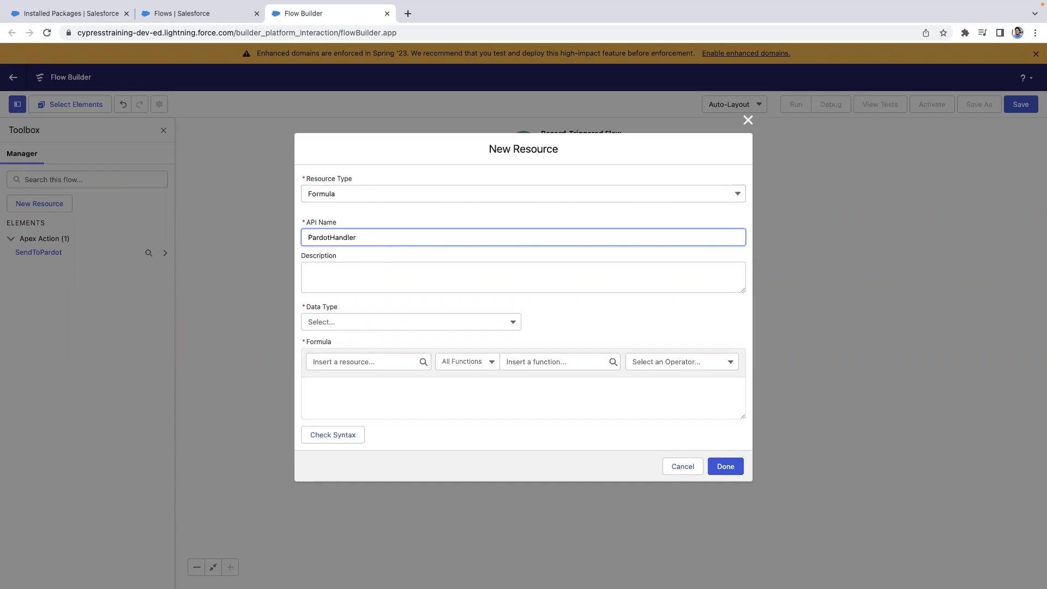
{"action": "left_click", "coordinate": [362, 322]}
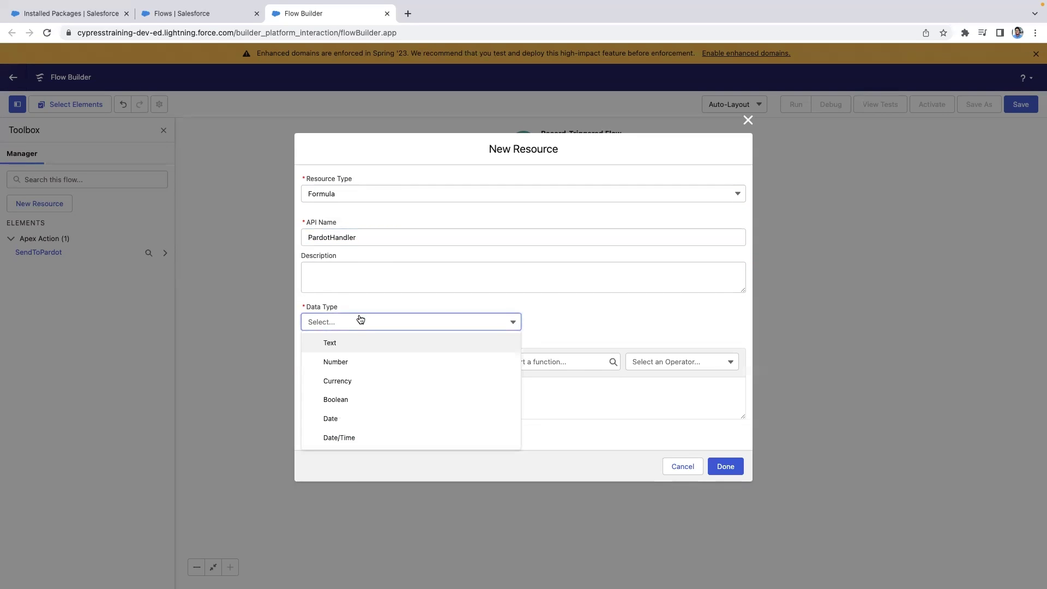
{"action": "left_click", "coordinate": [354, 342]}
{"action": "left_click", "coordinate": [343, 387]}
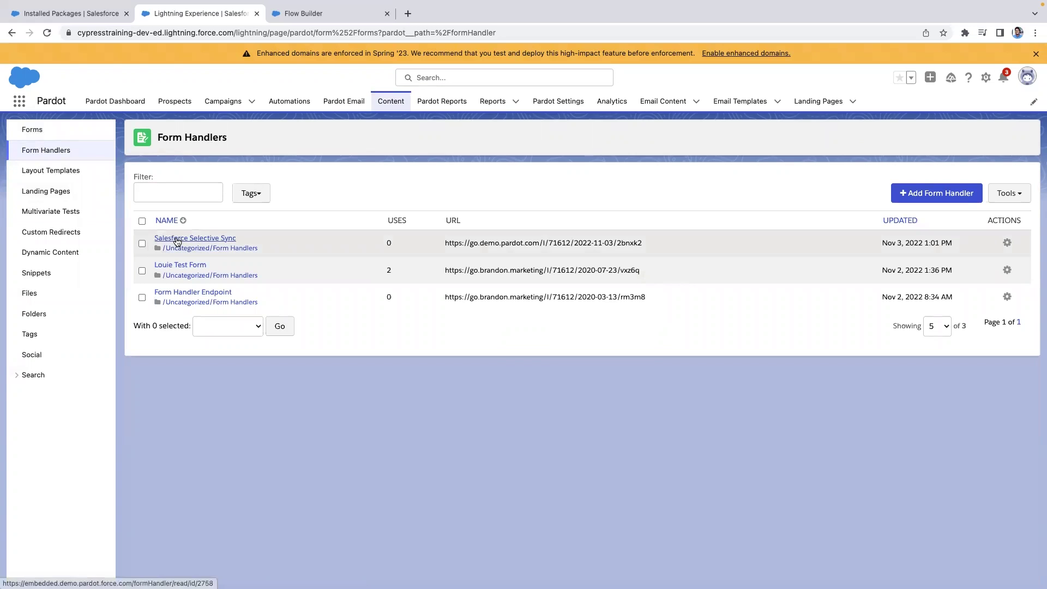
Enable Kiosk/Data Entry Mode on the Salesforce Selective Sync form handler and save it.
{"action": "left_click", "coordinate": [175, 238]}
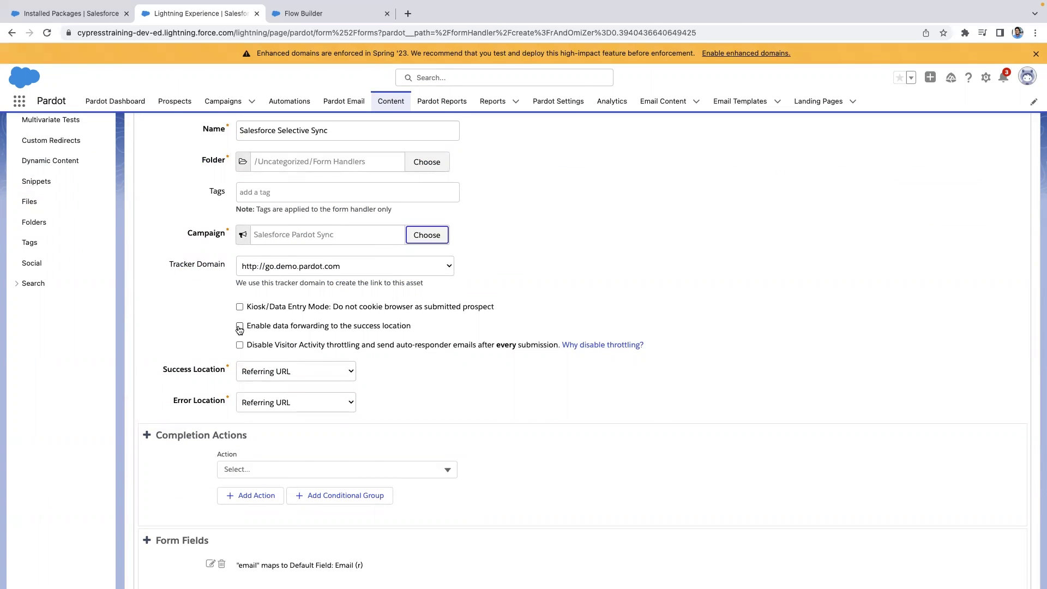
{"action": "left_click", "coordinate": [239, 307]}
{"action": "scroll", "coordinate": [239, 311], "scroll_direction": "up", "scroll_amount": 1}
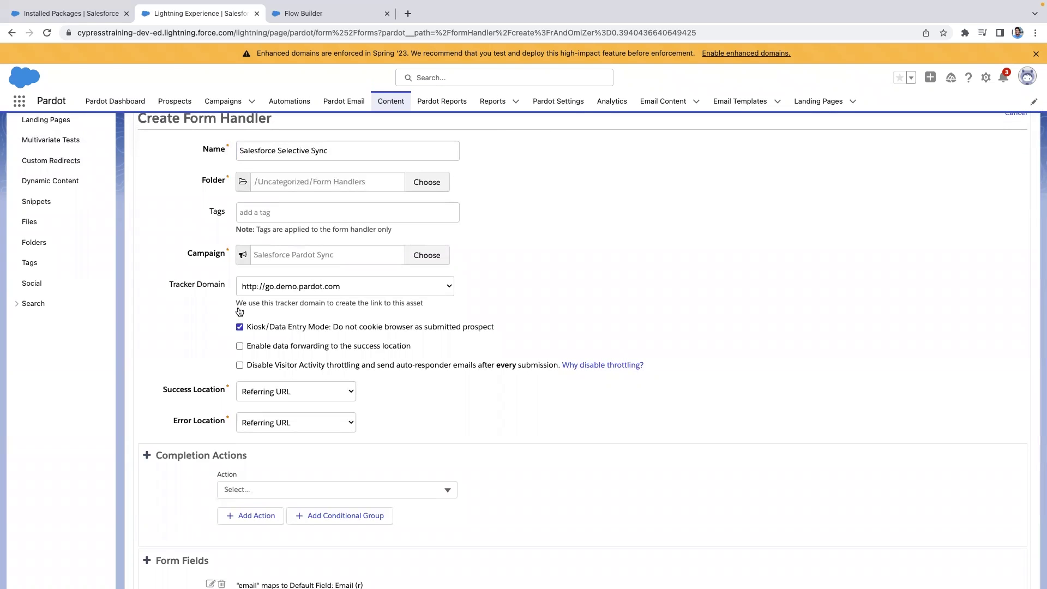
{"action": "scroll", "coordinate": [397, 306], "scroll_direction": "down", "scroll_amount": 3}
{"action": "scroll", "coordinate": [280, 507], "scroll_direction": "down", "scroll_amount": 1}
{"action": "left_click", "coordinate": [278, 535]}
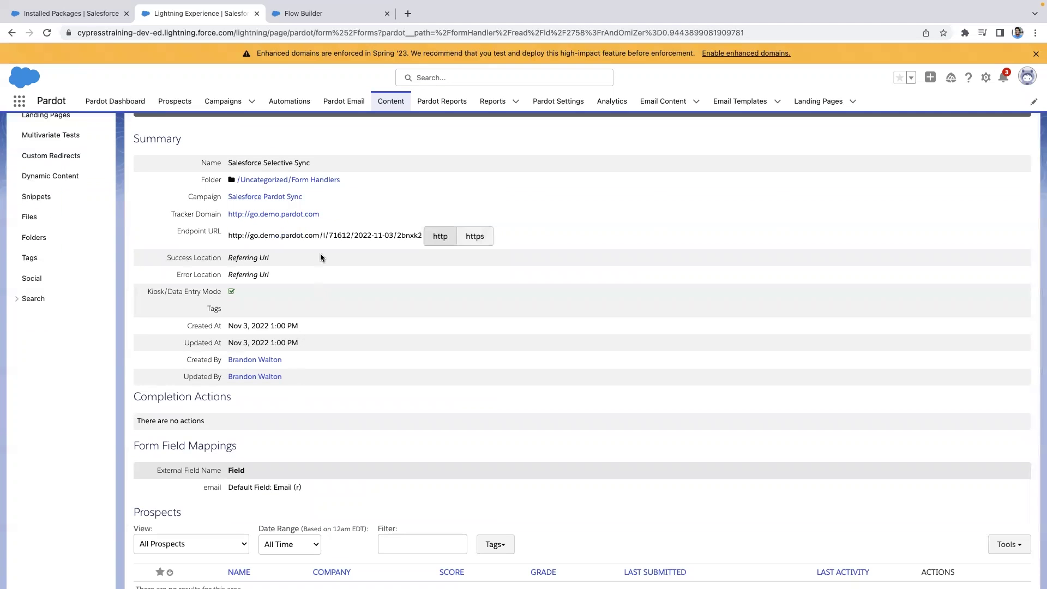
{"action": "key", "text": "ctrl+Tab"}
Paste the handler endpoint URL into the formula and append ?email= with {!$Record.Email}.
{"action": "type", "text": "'https://go.demo.pardot.com/l/71612/2022-11-03/2bnxk2'"}
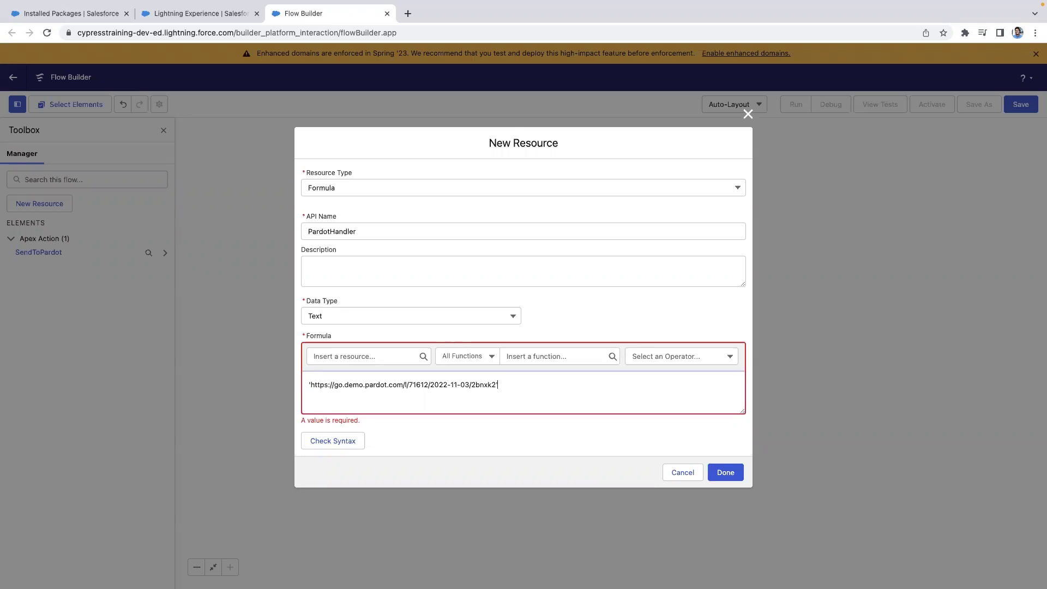
{"action": "type", "text": "z?email="}
{"action": "left_click", "coordinate": [337, 357]}
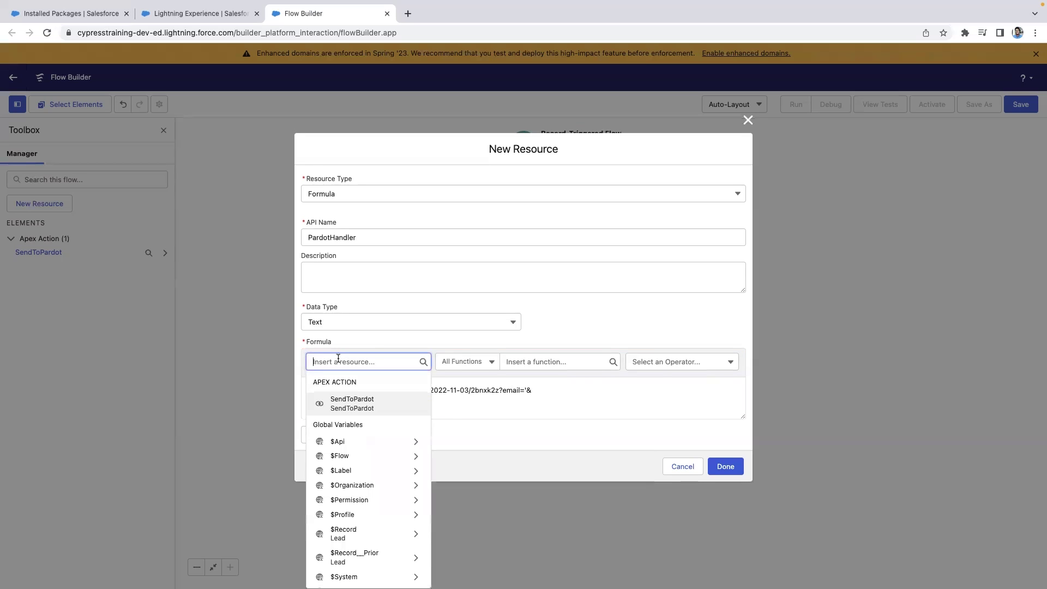
{"action": "scroll", "coordinate": [361, 462], "scroll_direction": "down", "scroll_amount": 1}
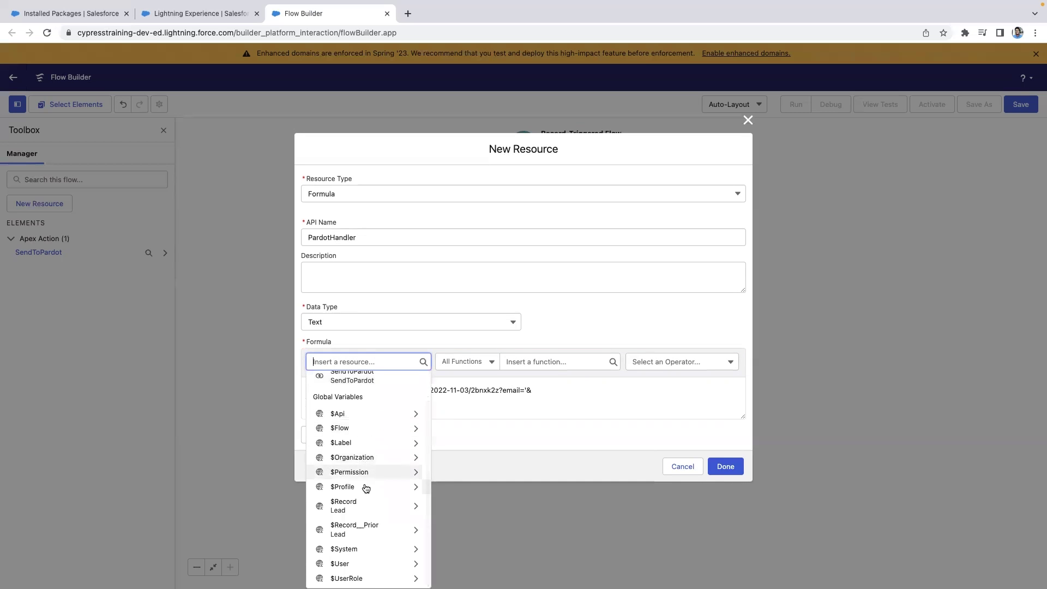
{"action": "left_click", "coordinate": [362, 508]}
{"action": "scroll", "coordinate": [366, 498], "scroll_direction": "down", "scroll_amount": 3}
{"action": "type", "text": "email"}
{"action": "left_click", "coordinate": [333, 384]}
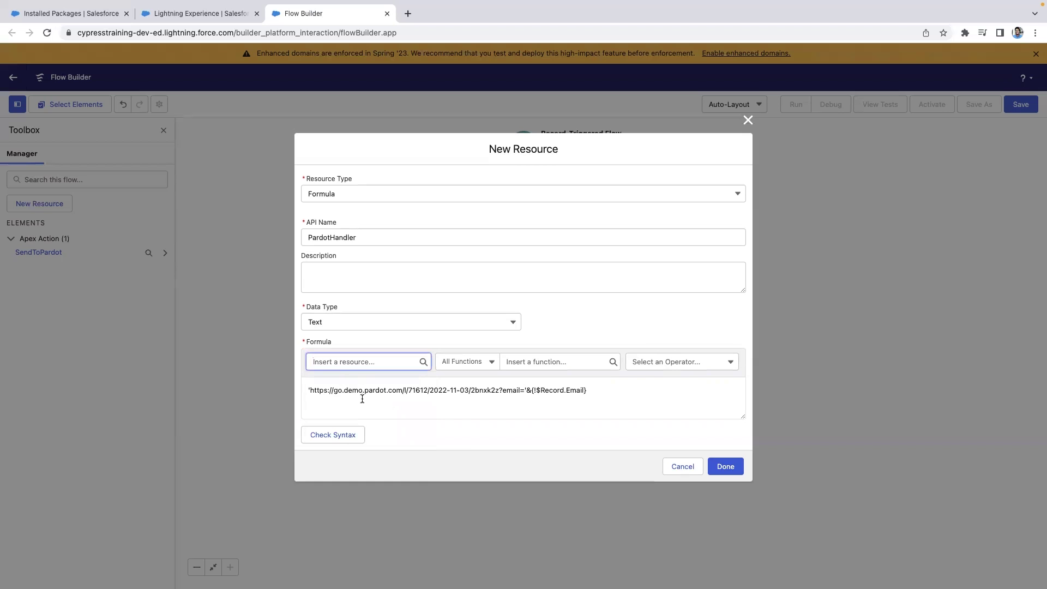
Append &status= followed by {!$Record.Status} to the PardotHandler formula.
{"action": "left_click", "coordinate": [361, 399]}
{"action": "type", "text": "&'&status="}
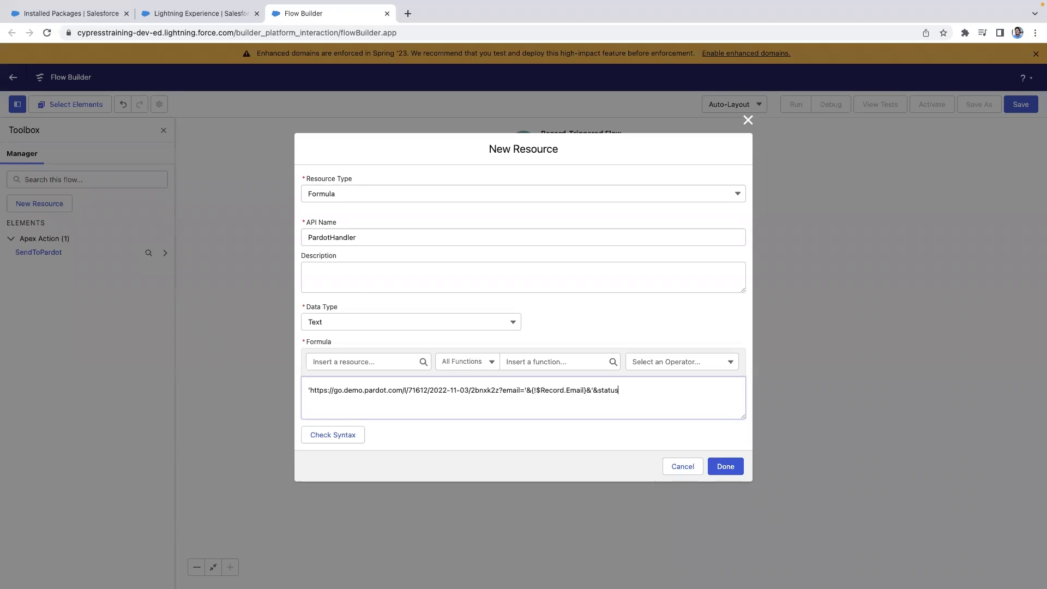
{"action": "type", "text": "'"}
{"action": "type", "text": "&"}
{"action": "left_click", "coordinate": [348, 416]}
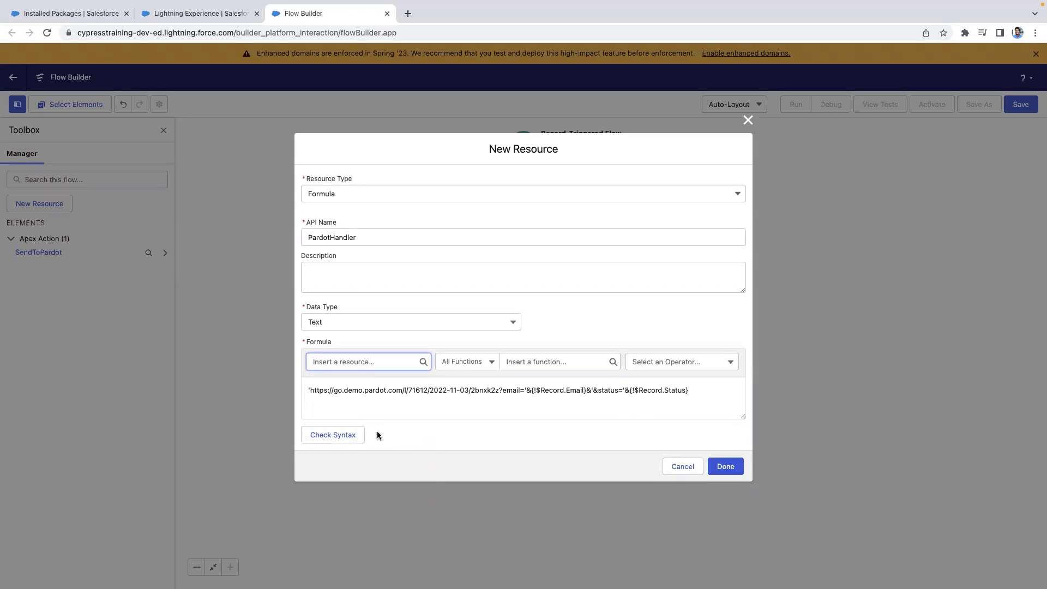
{"action": "left_click", "coordinate": [697, 389]}
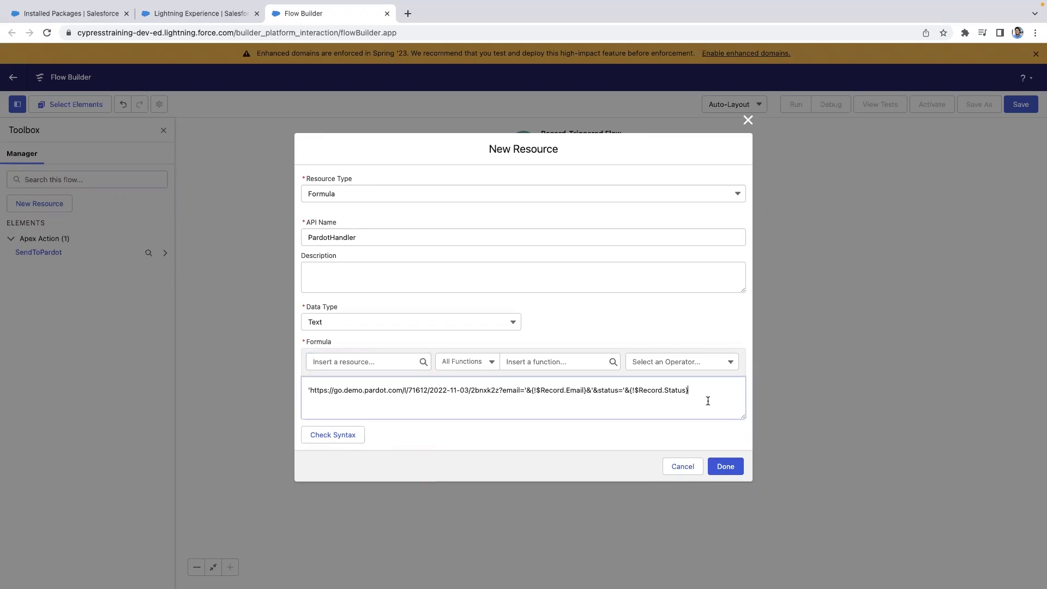
Feed the PardotHandler formula into SendToPardot's url input and save the flow.
{"action": "left_click", "coordinate": [726, 465]}
{"action": "left_click", "coordinate": [523, 222]}
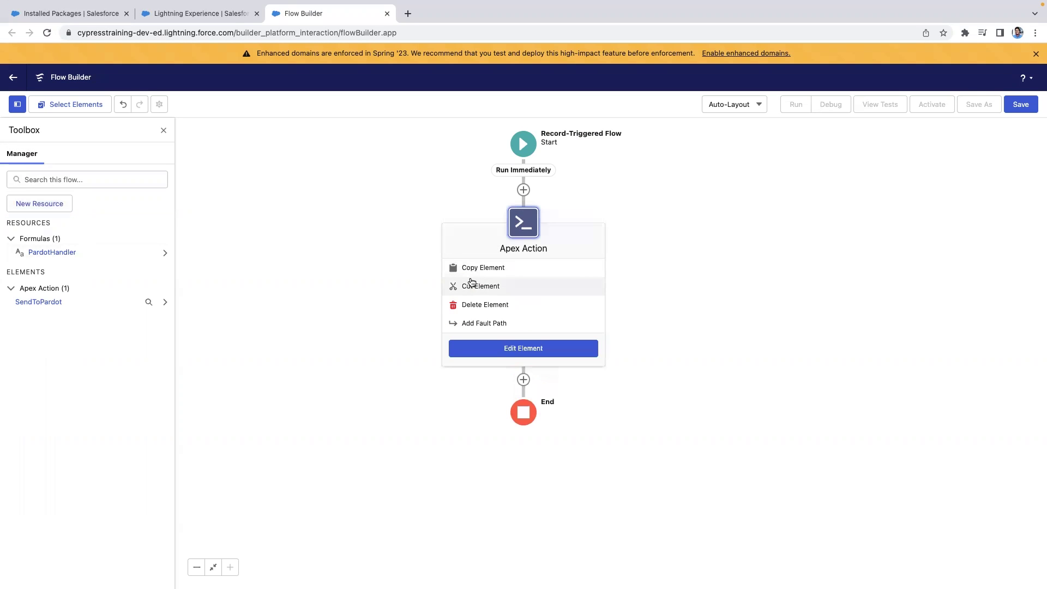
{"action": "left_click", "coordinate": [495, 348]}
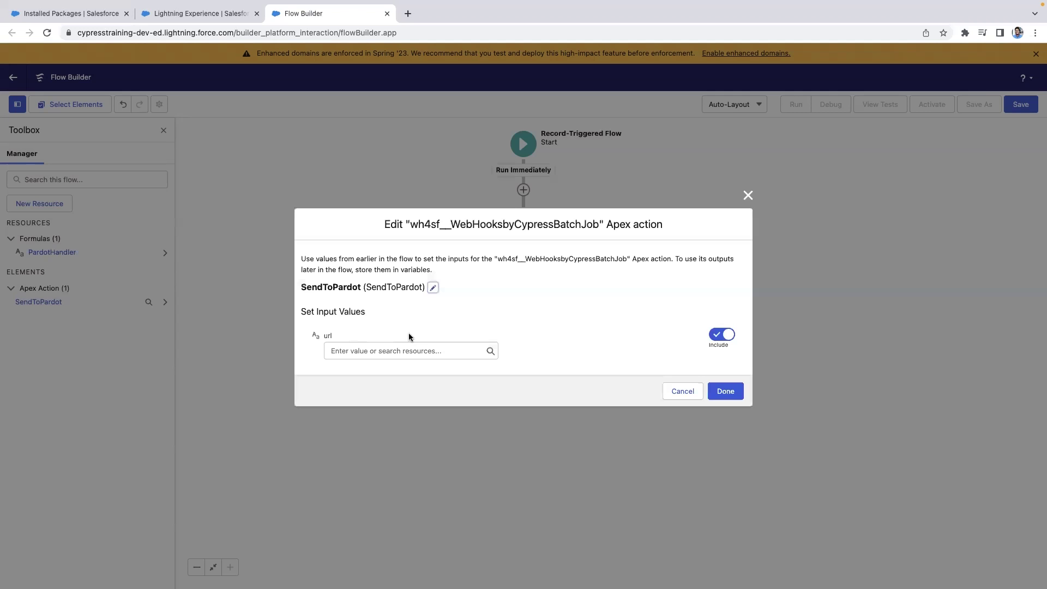
{"action": "left_click", "coordinate": [397, 351]}
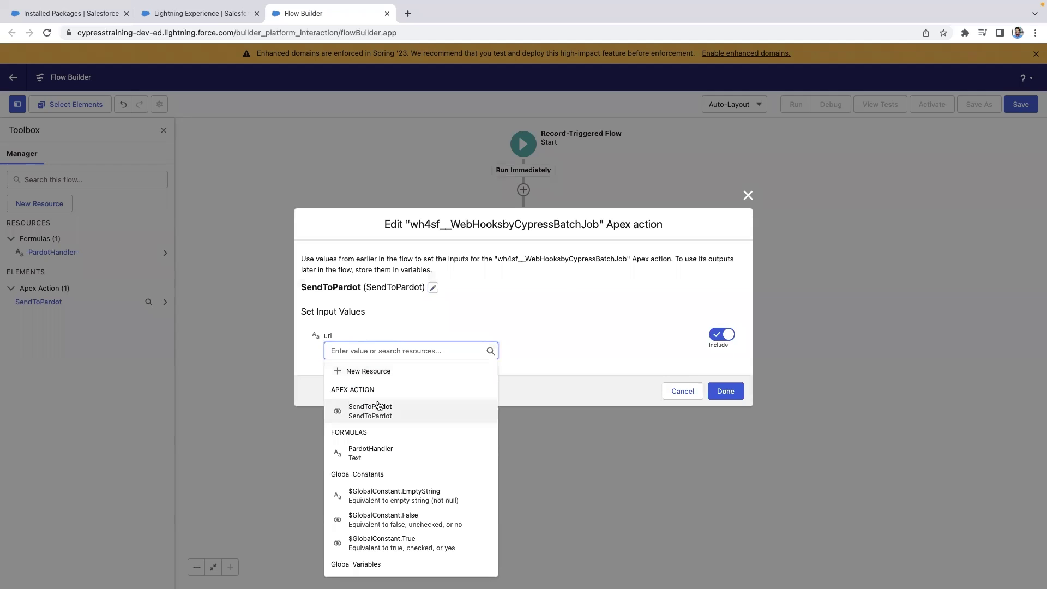
{"action": "left_click", "coordinate": [375, 453]}
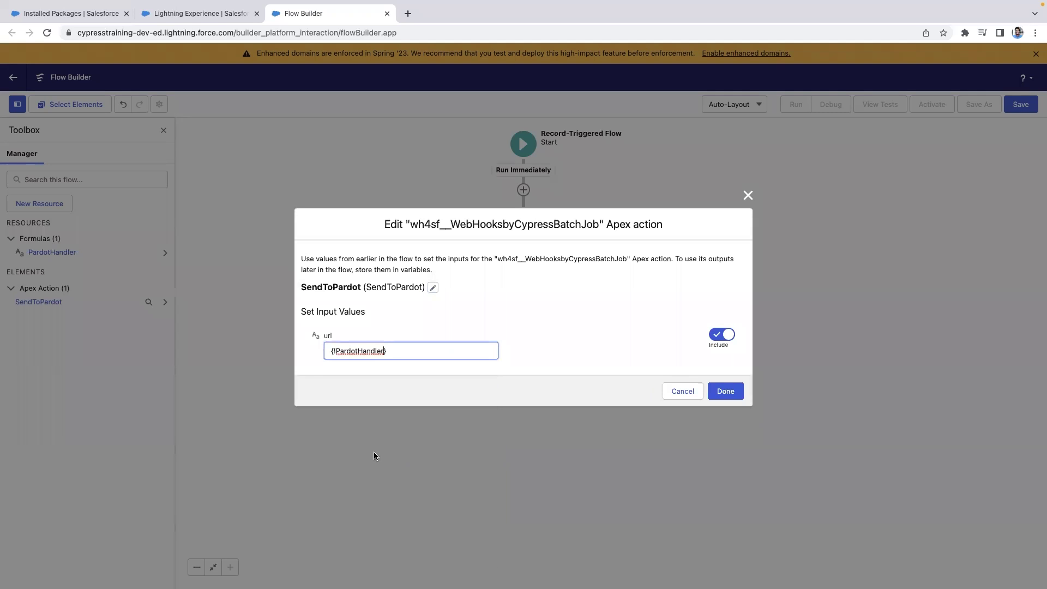
{"action": "left_click", "coordinate": [725, 391]}
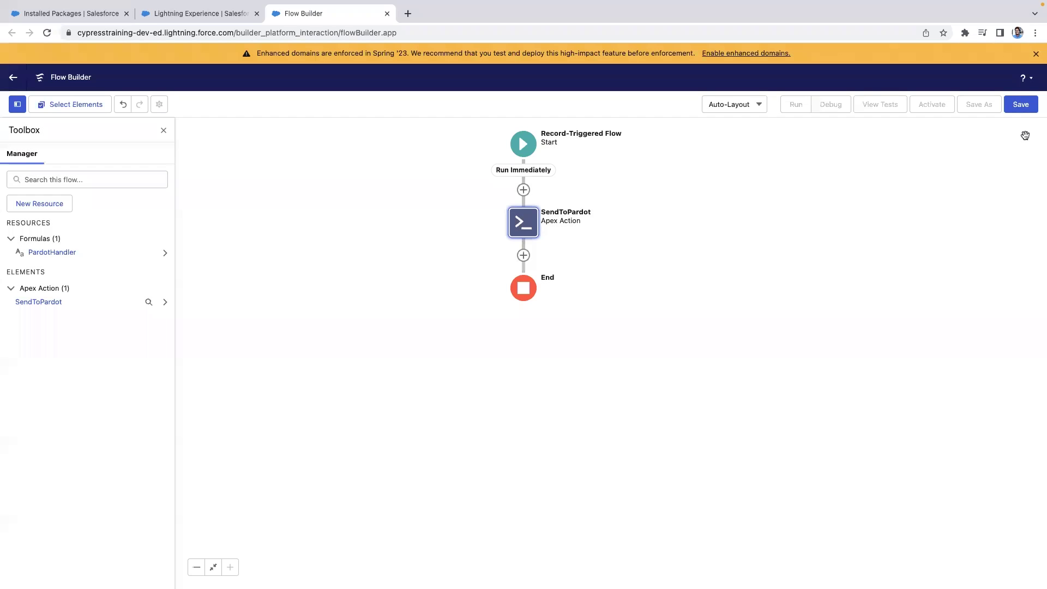
{"action": "left_click", "coordinate": [1023, 107]}
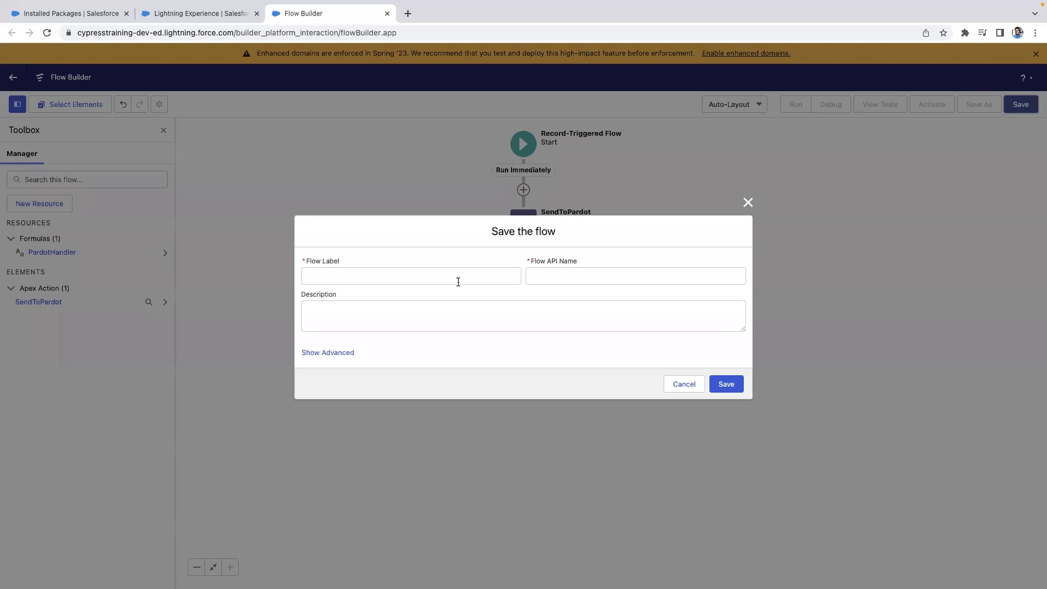
{"action": "left_click", "coordinate": [458, 280]}
Label the flow SendLeadtoPardot, activate it, set a test lead's source to Web, and check its prospect.
{"action": "type", "text": "SendLead"}
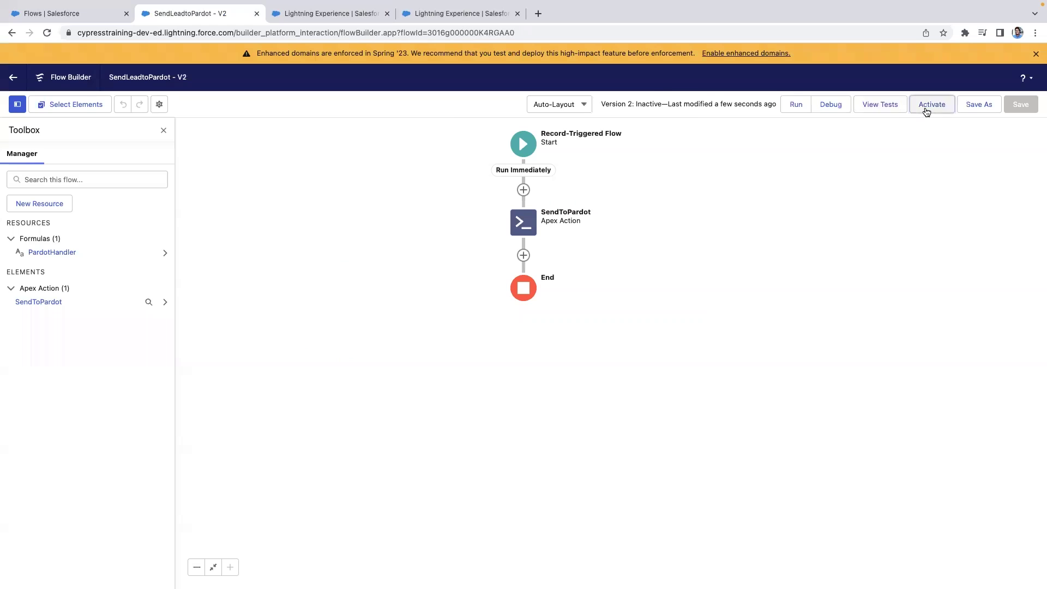
{"action": "left_click", "coordinate": [930, 105]}
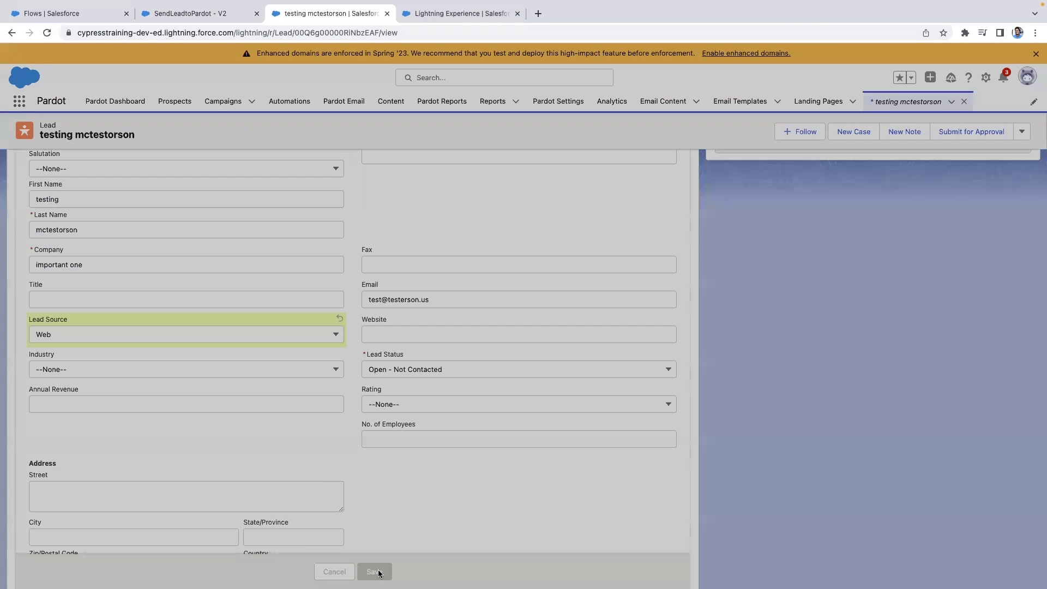
{"action": "left_click", "coordinate": [372, 569]}
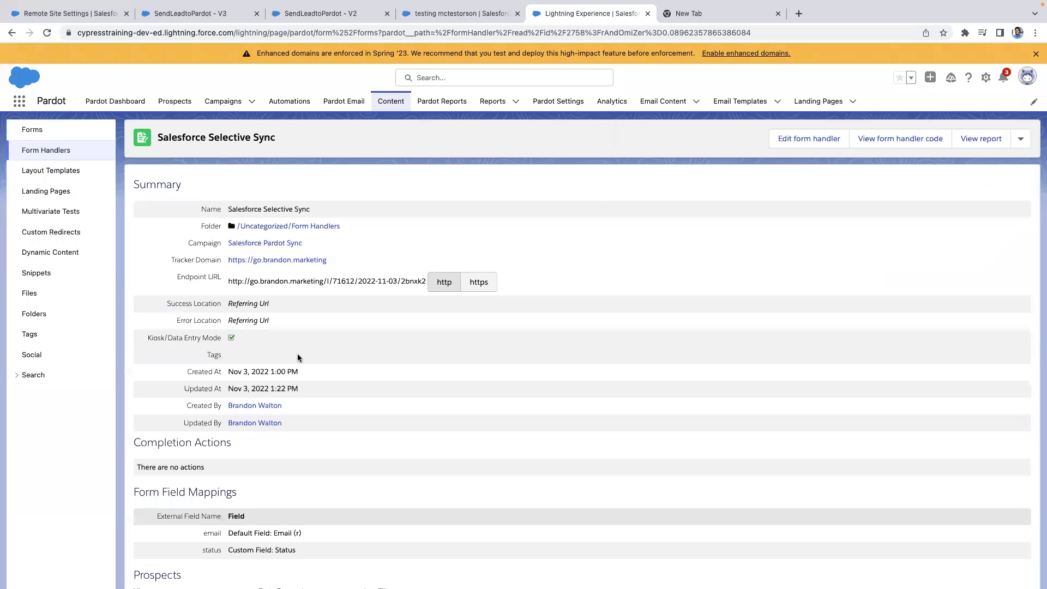
{"action": "scroll", "coordinate": [297, 357], "scroll_direction": "down", "scroll_amount": 2}
{"action": "left_click", "coordinate": [247, 520]}
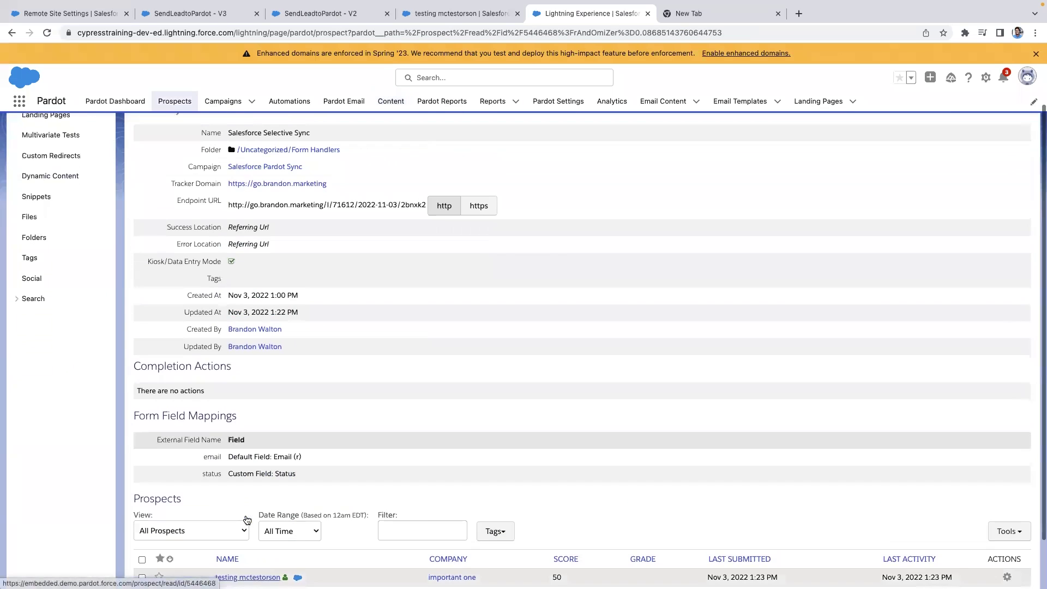
{"action": "scroll", "coordinate": [254, 487], "scroll_direction": "down", "scroll_amount": 3}
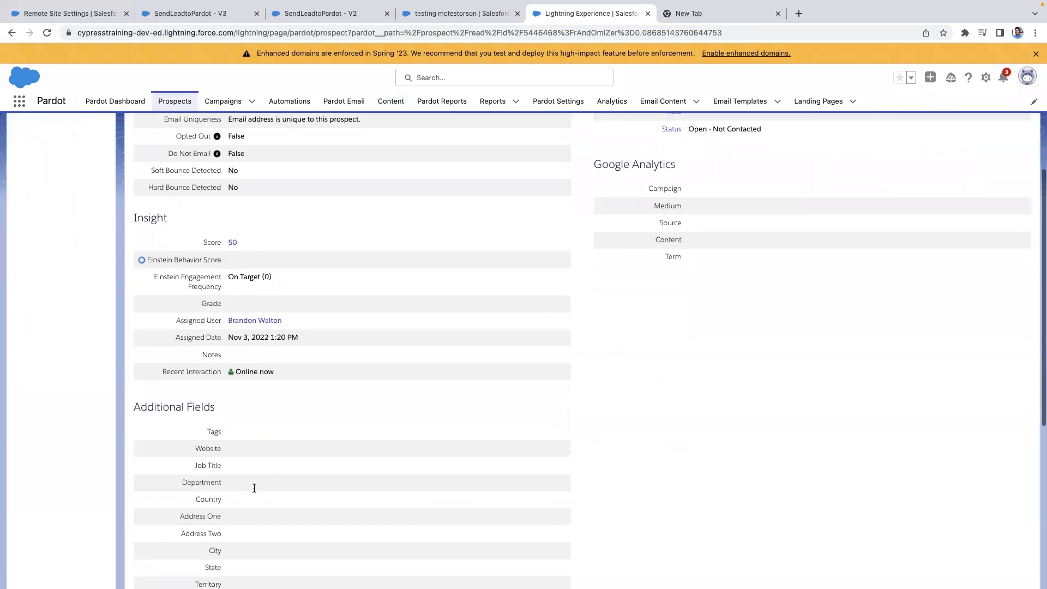